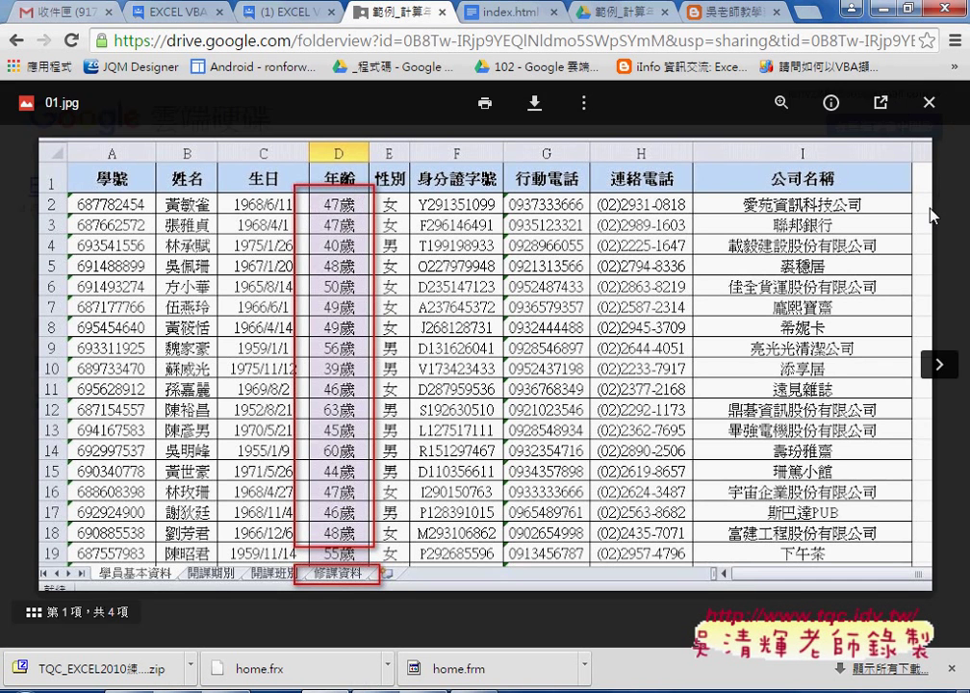
View the 02.jpg course-dates example image, then close the image viewer.
click(938, 363)
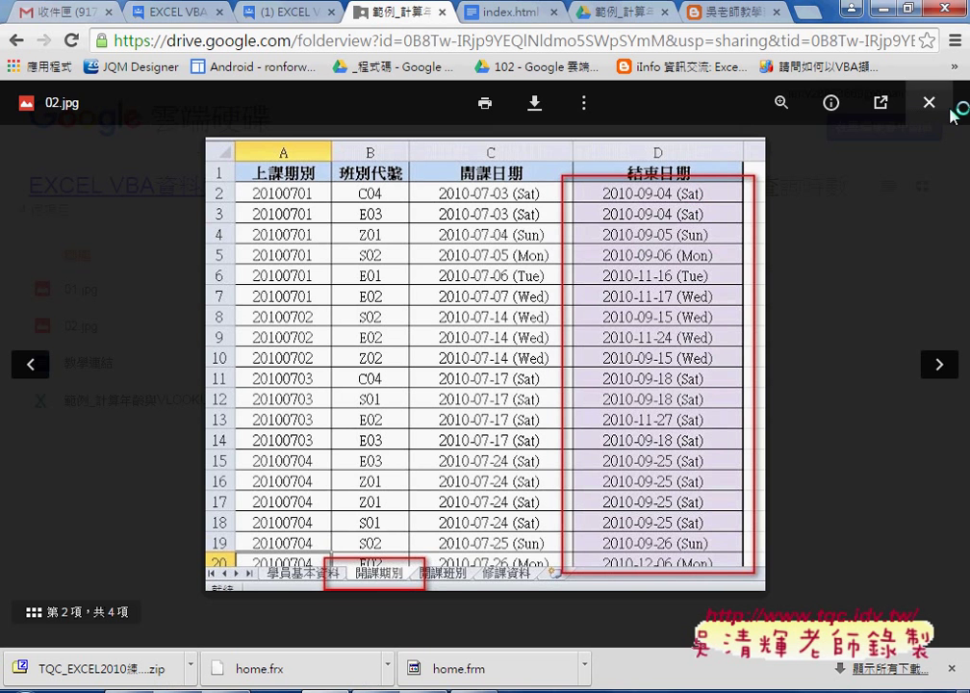
click(914, 117)
Download 範例_計算年齡與VLOOKUP查詢時數.xlsx from Drive's preview and open it in Excel.
double_click(185, 404)
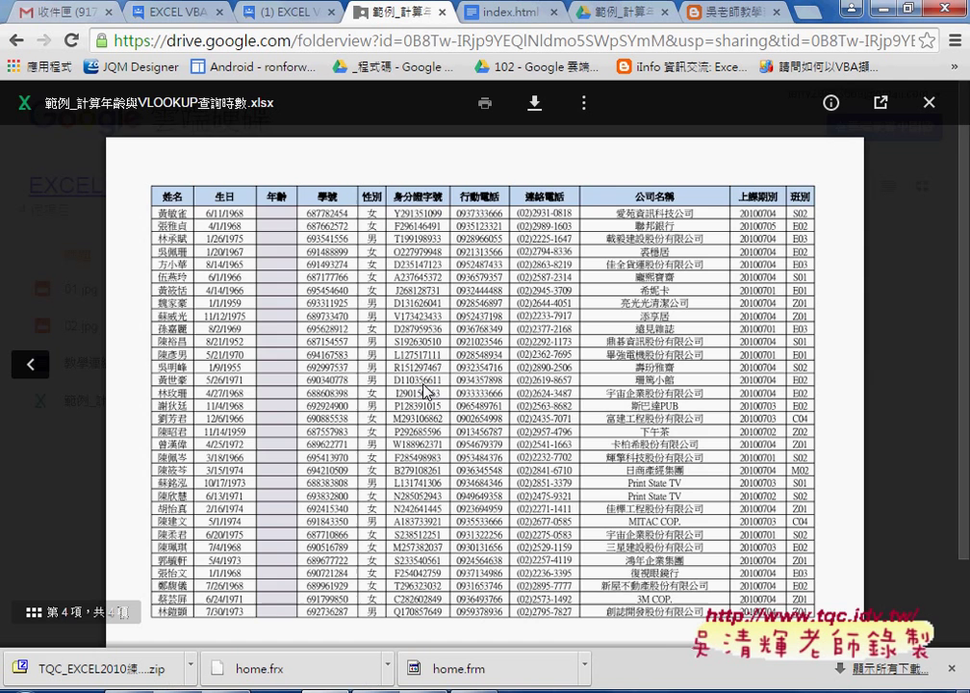
click(537, 109)
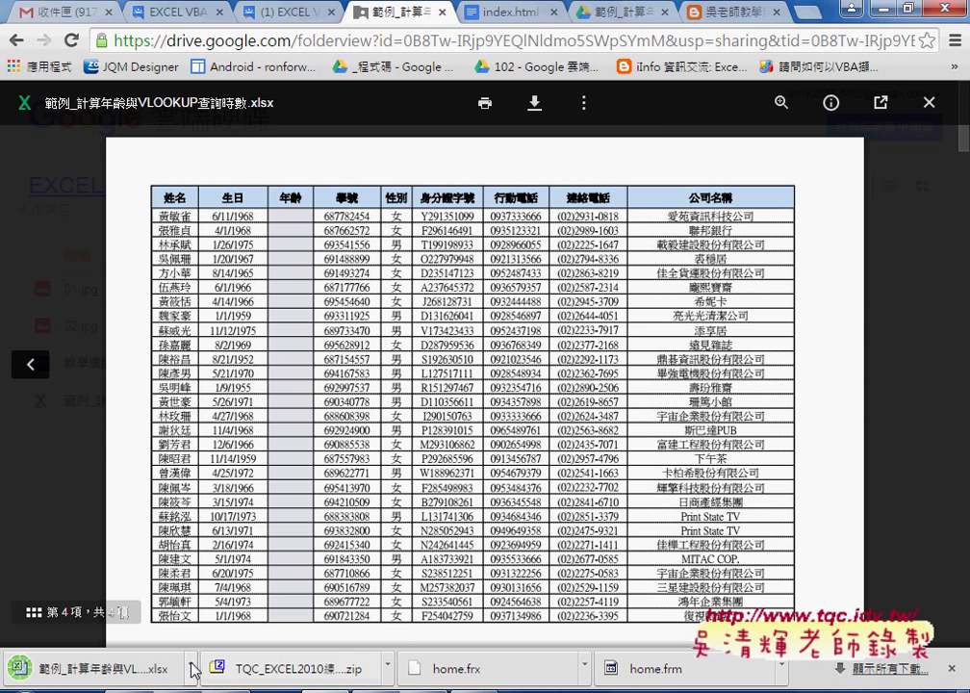
click(192, 668)
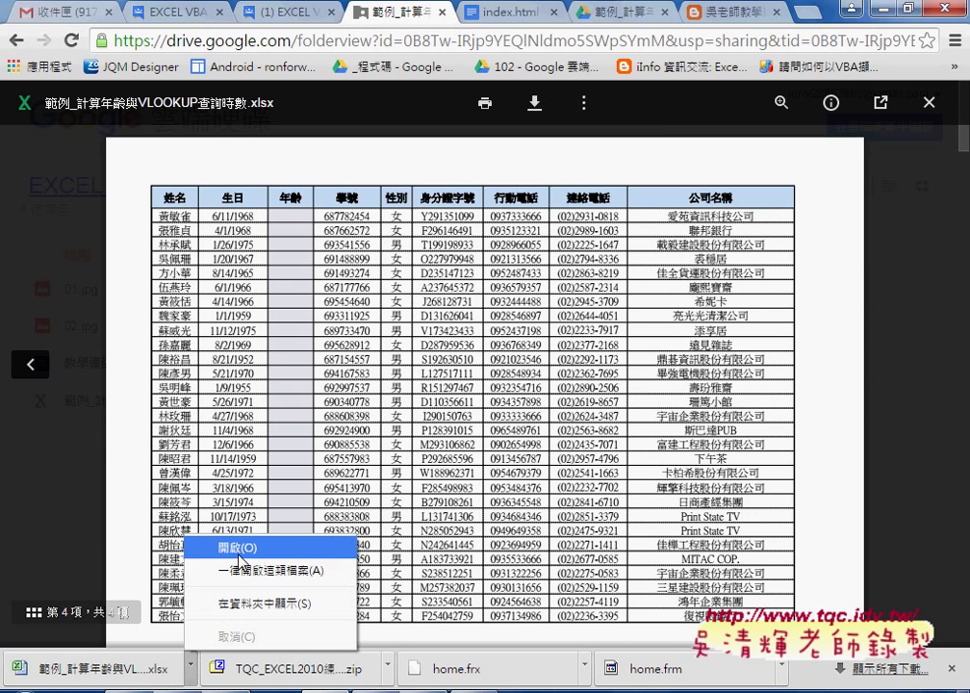
click(193, 435)
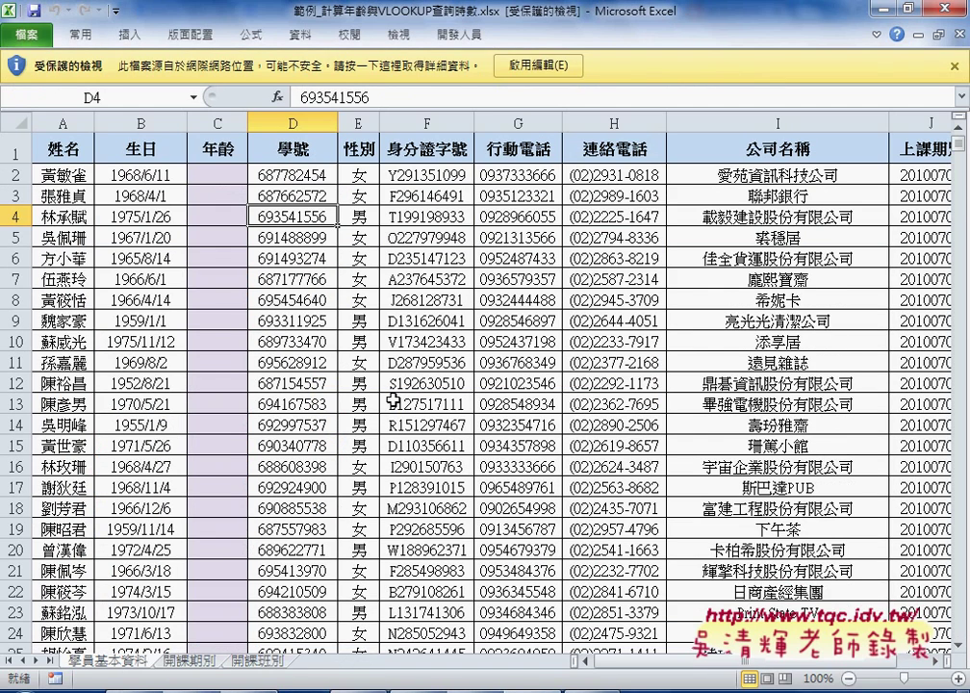
Enable editing on the Protected View workbook and select the C2:C15 range.
click(548, 64)
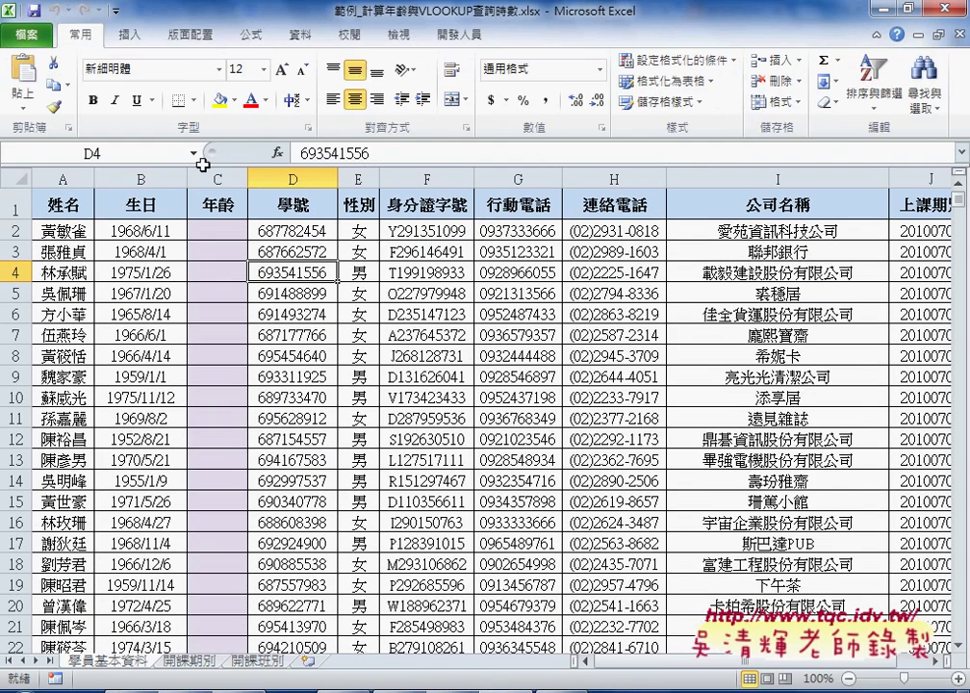
drag(220, 231, 210, 501)
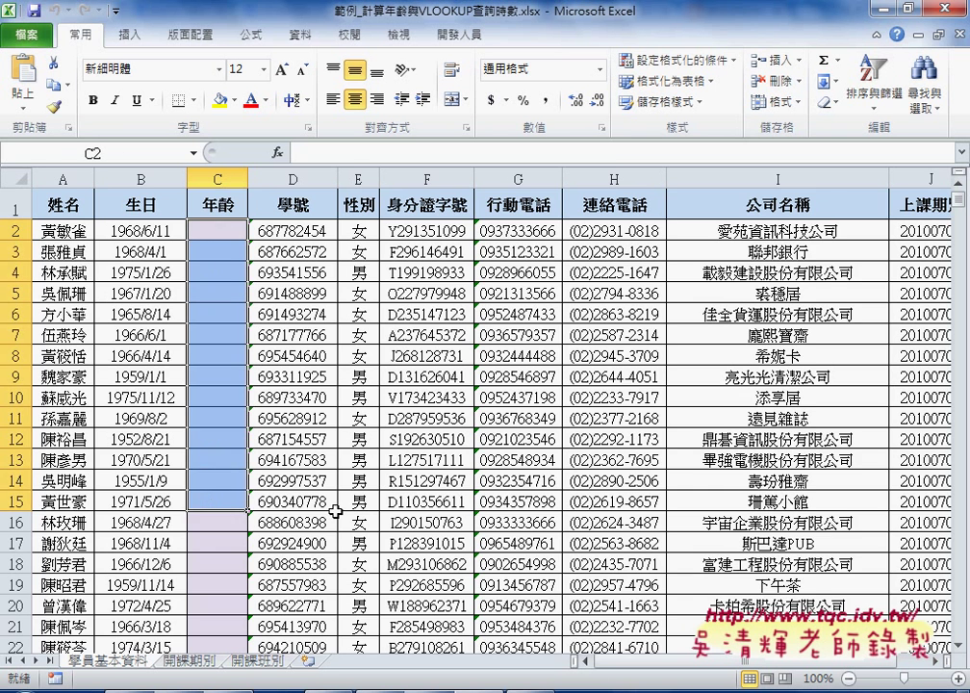
scroll(263, 402, down, 1)
Check class code C04 on the 開課期別 sheet, then go to the 開課班別 sheet.
click(197, 661)
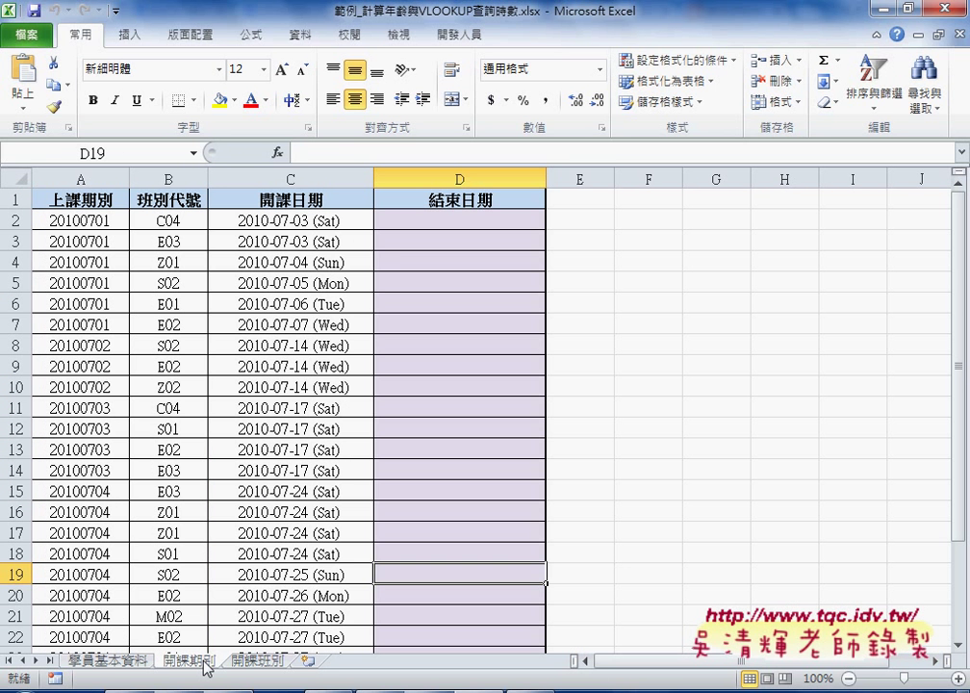
click(168, 220)
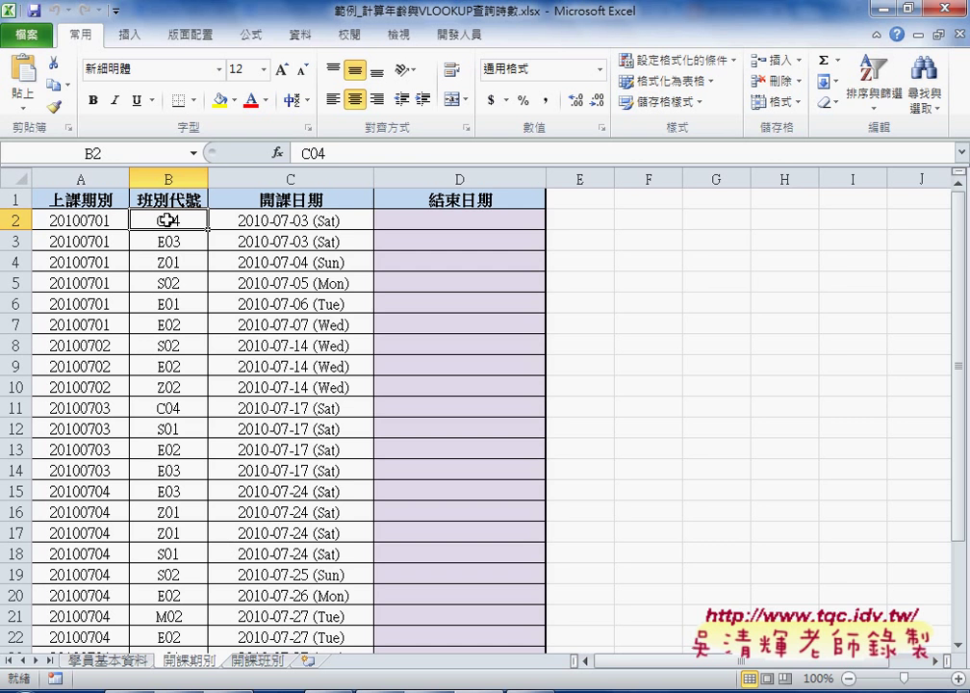
click(266, 662)
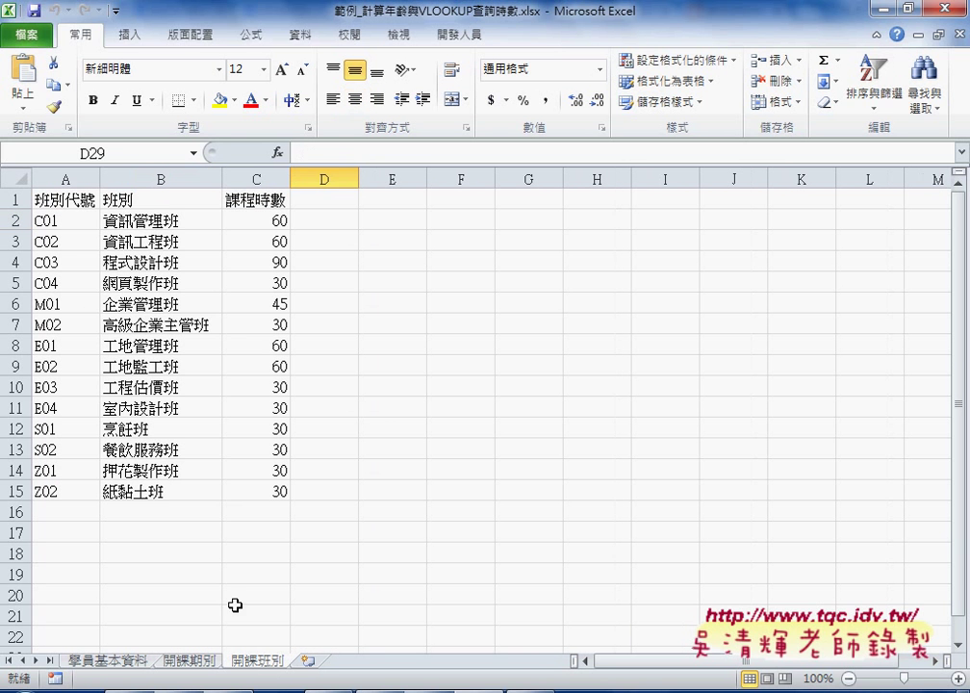
Check C04's 30 course hours, compare against 開課期別's empty end date D2.
click(63, 283)
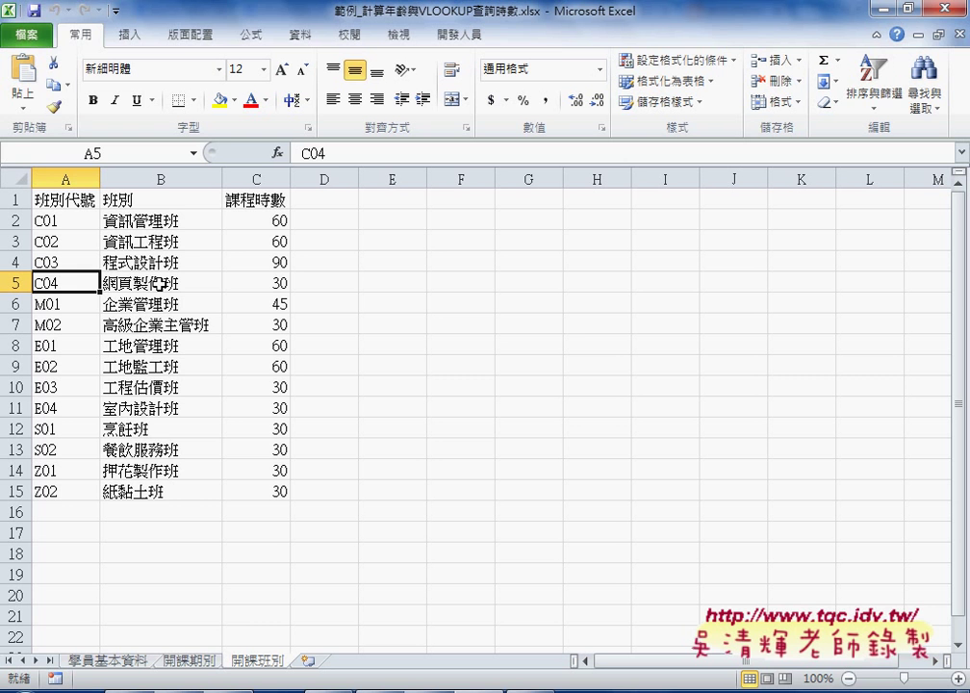
click(270, 282)
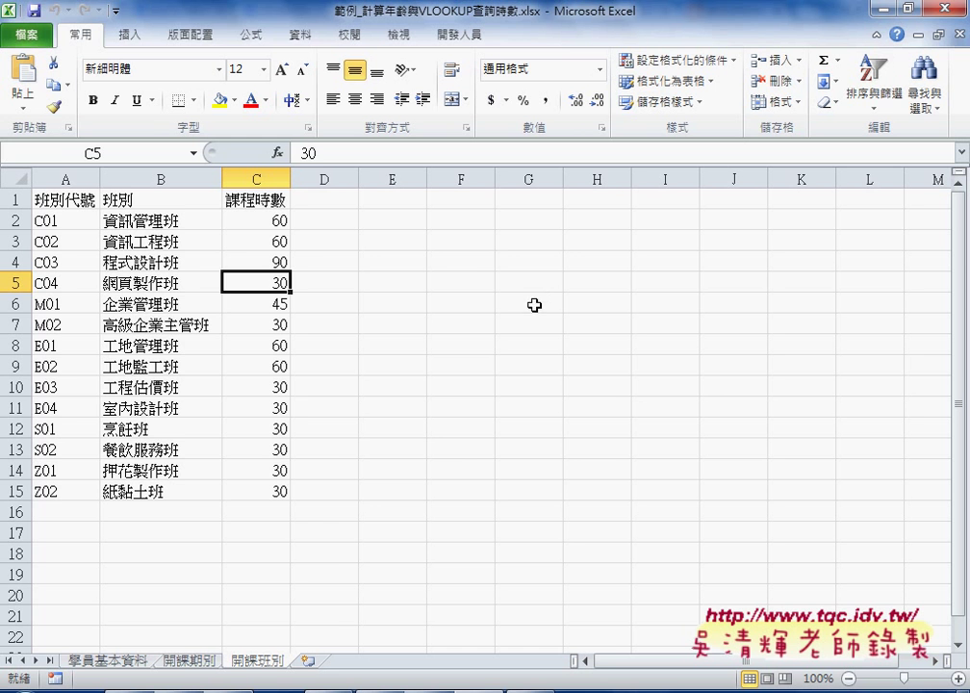
click(189, 661)
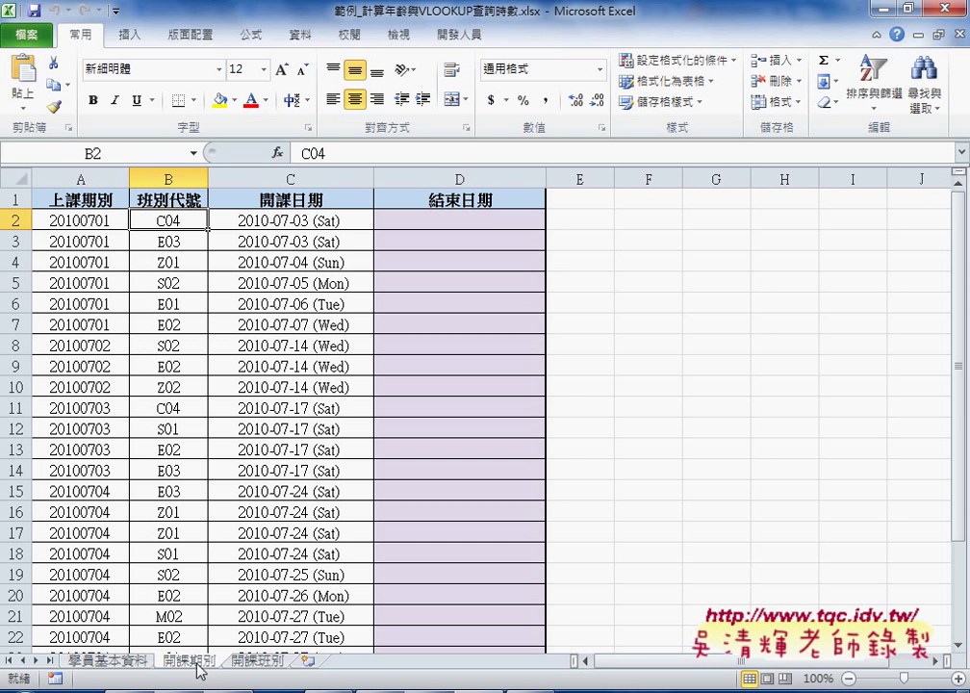
click(491, 220)
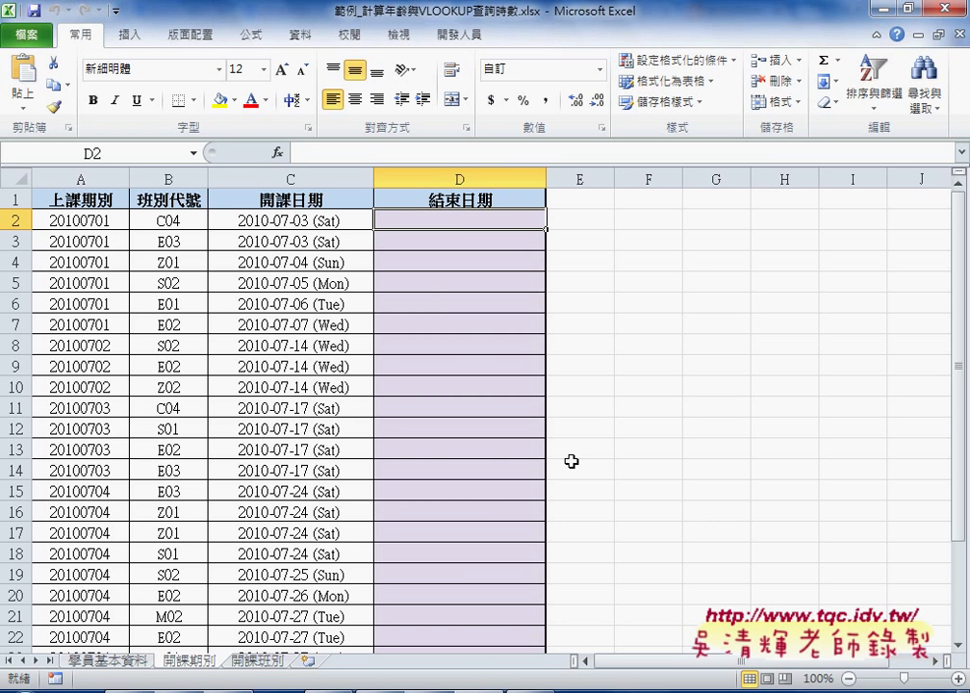
click(260, 660)
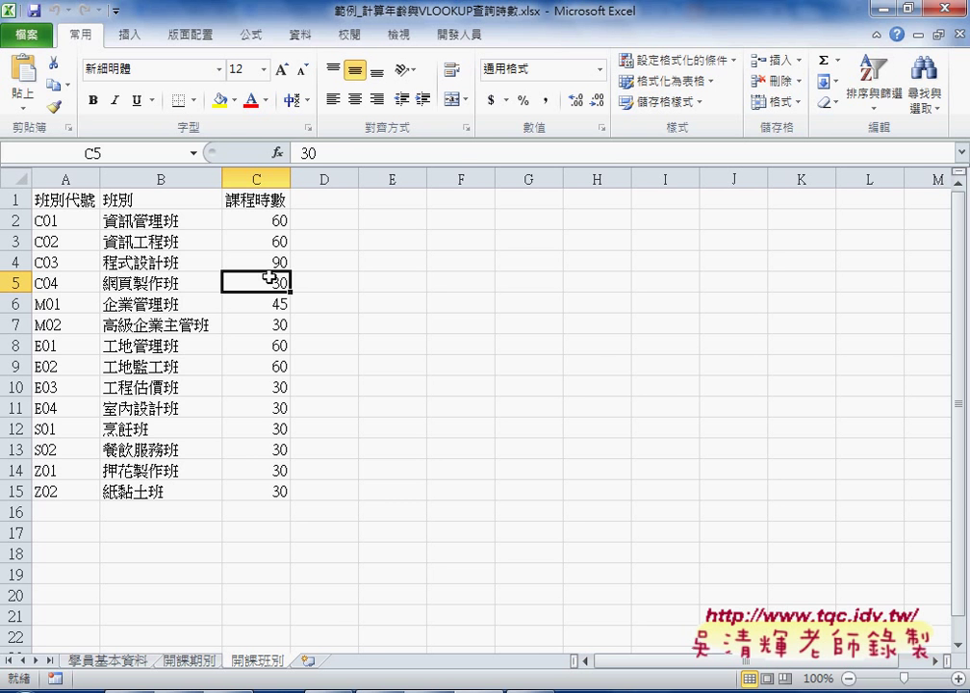
On 開課期別, review start date C2, empty end date D2 and class E03 in B3.
click(198, 662)
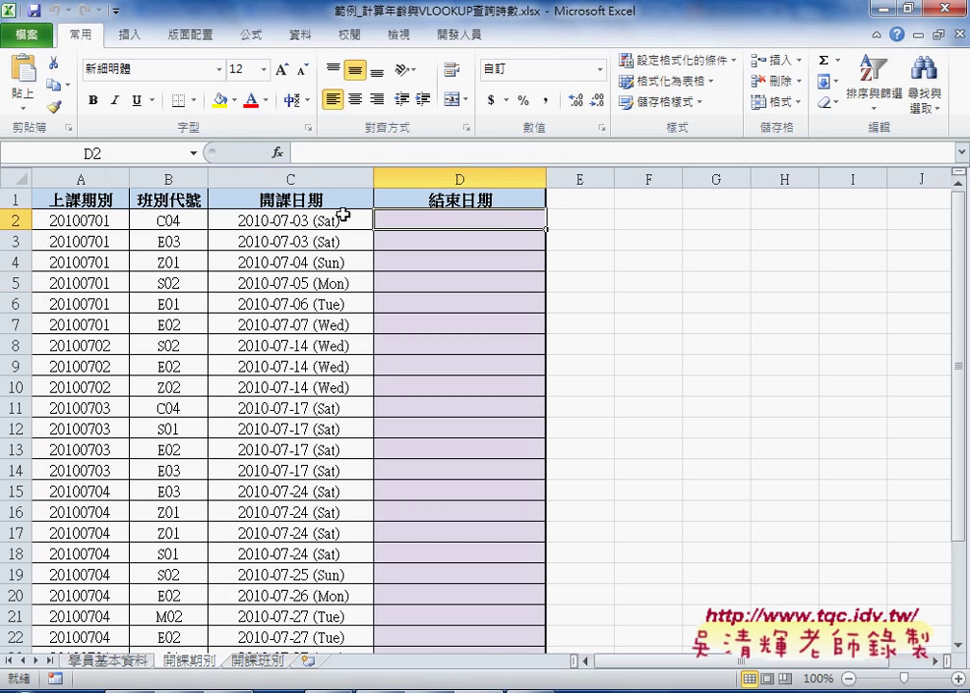
click(330, 218)
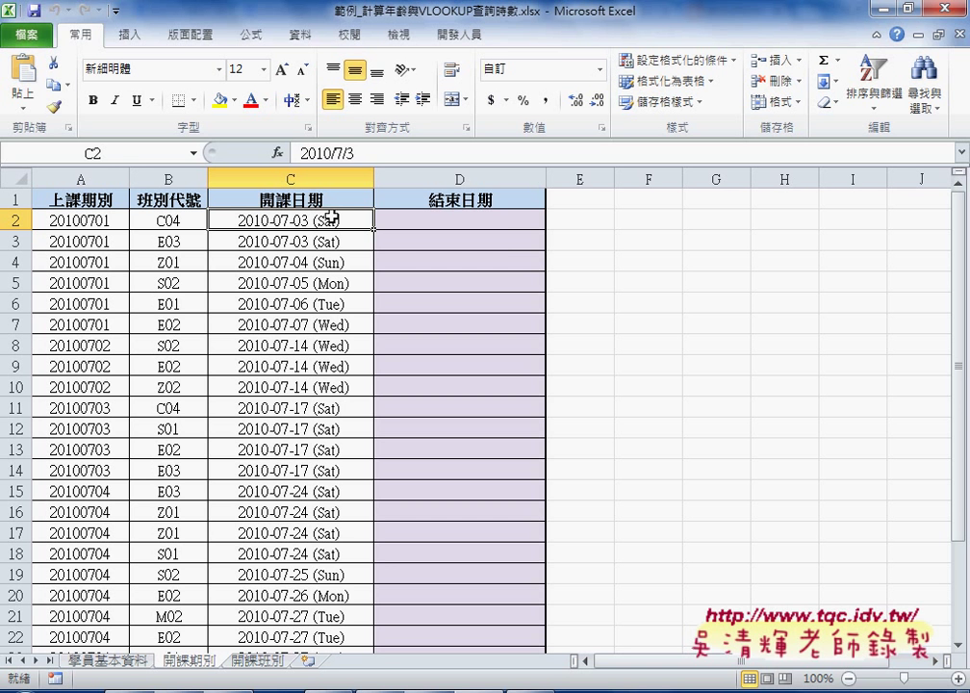
click(507, 223)
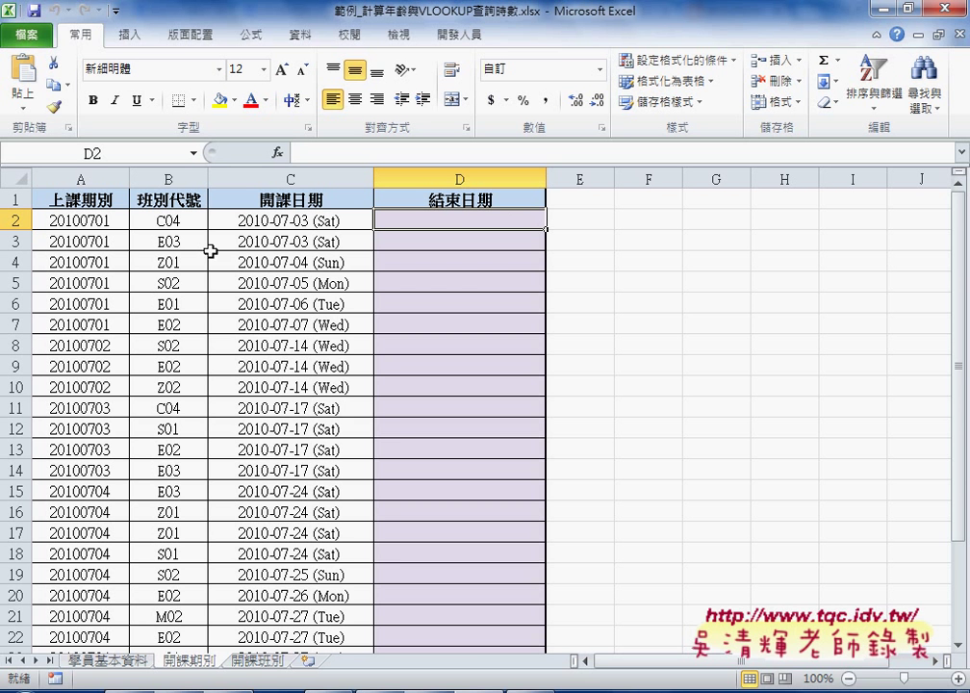
click(160, 241)
Look up class E03's course hours on 開課班別, then return to its empty end date.
click(258, 664)
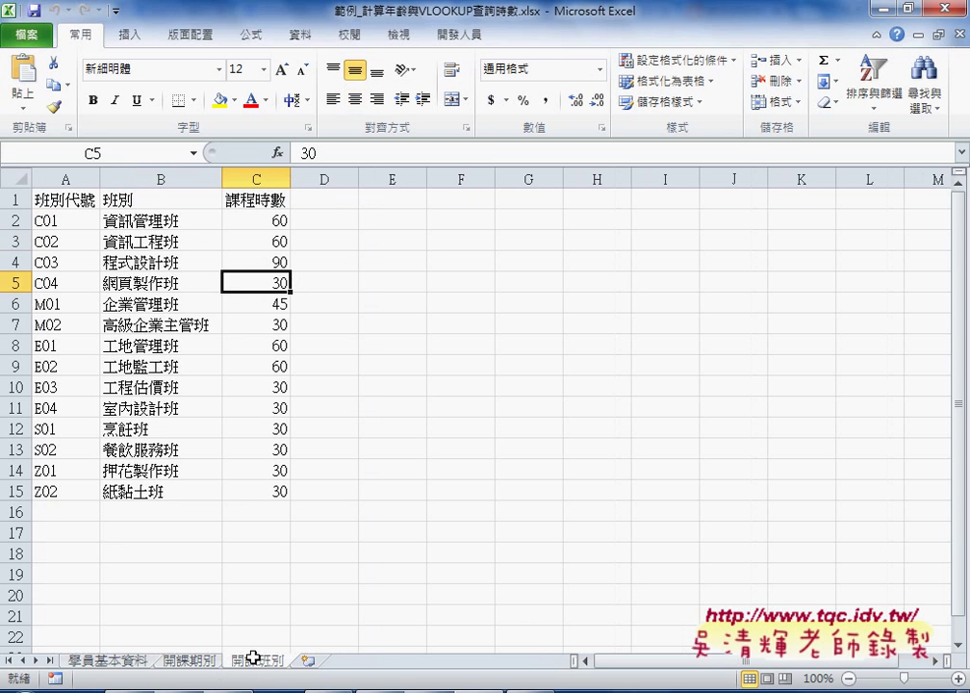
click(53, 387)
click(233, 389)
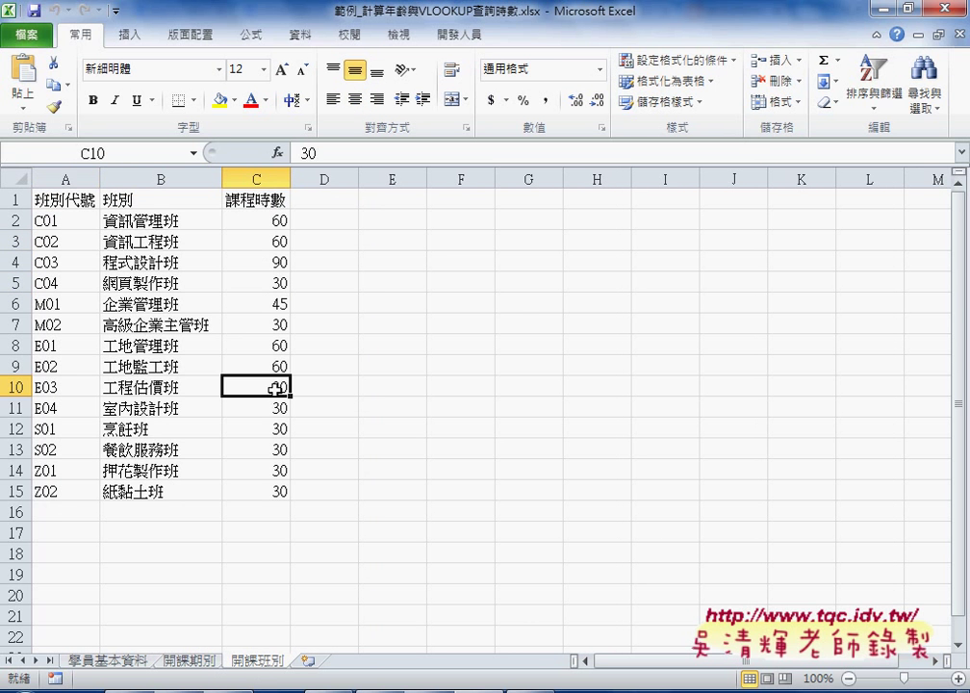
click(192, 661)
click(465, 244)
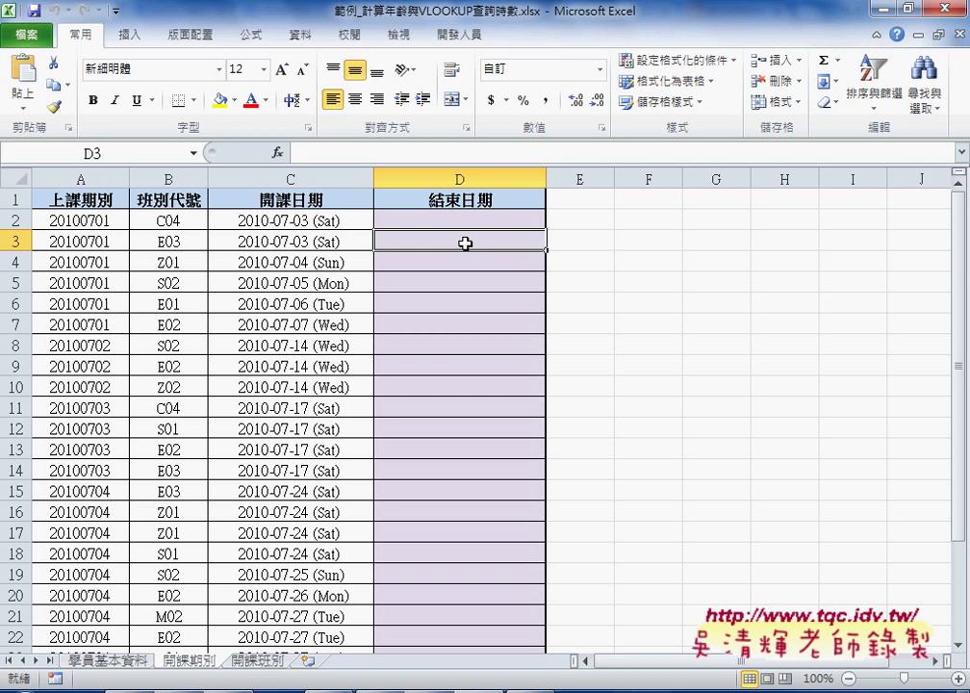
click(472, 223)
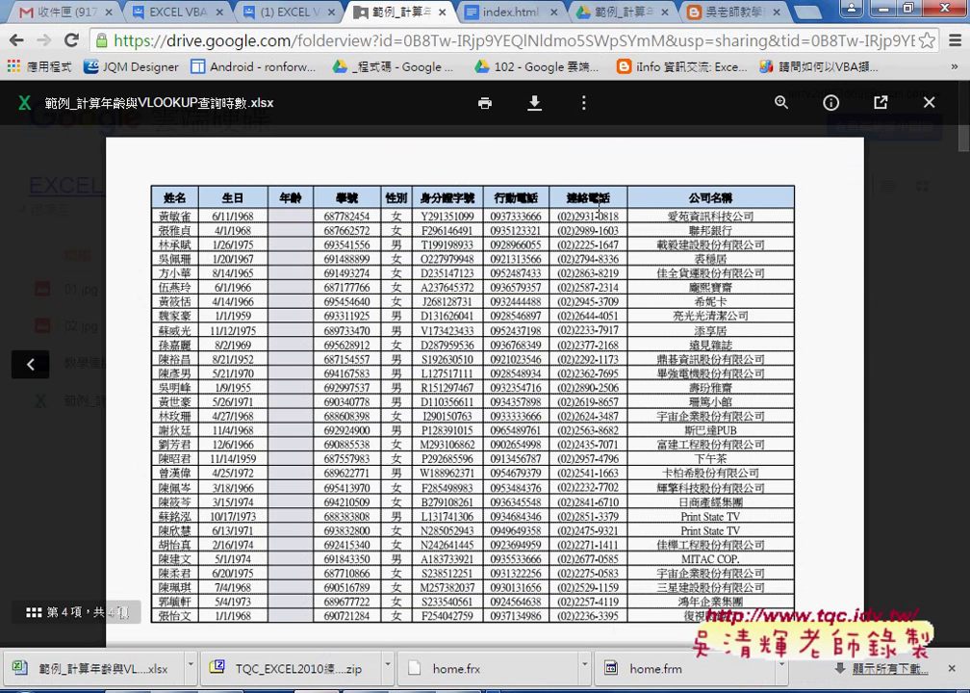
Switch to the blog's VLOOKUP age-calculation post and scroll down to its 教學影音 video.
click(728, 13)
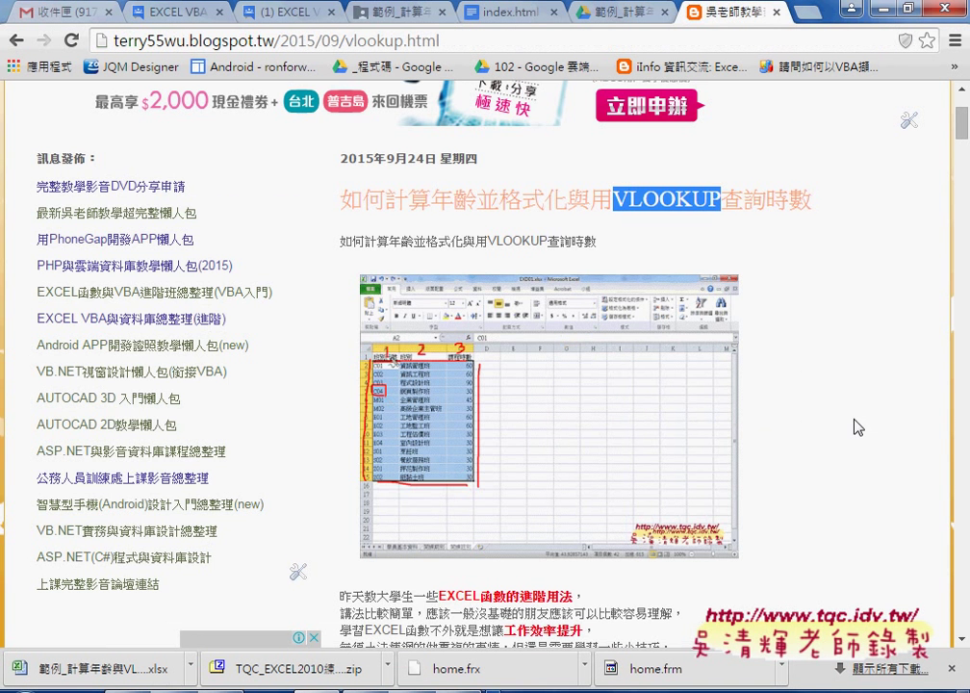
scroll(856, 426, down, 4)
scroll(856, 427, down, 1)
scroll(857, 427, down, 2)
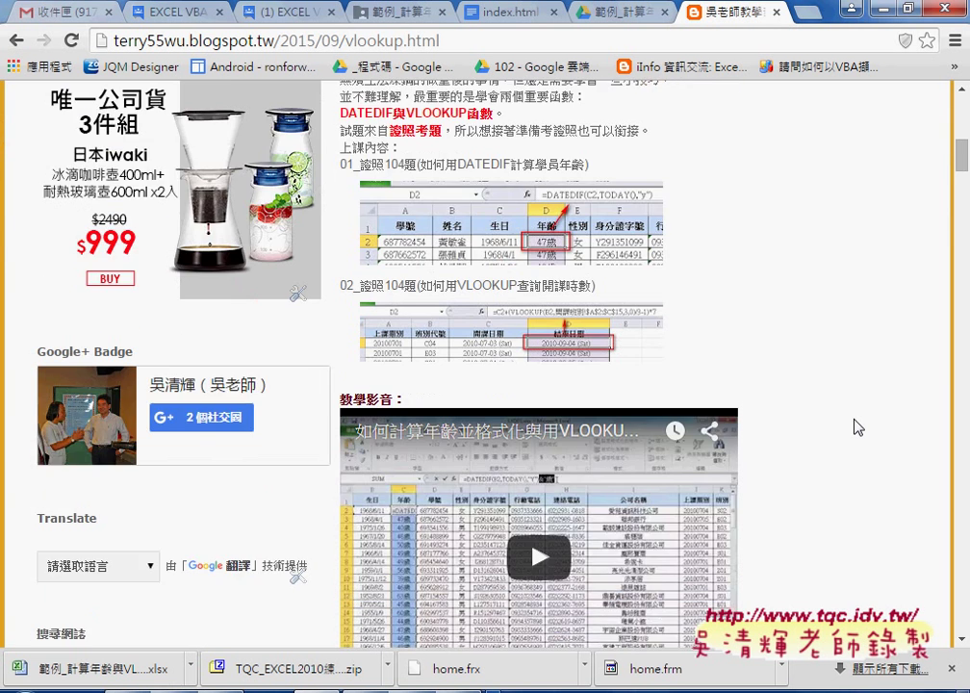
scroll(855, 421, down, 2)
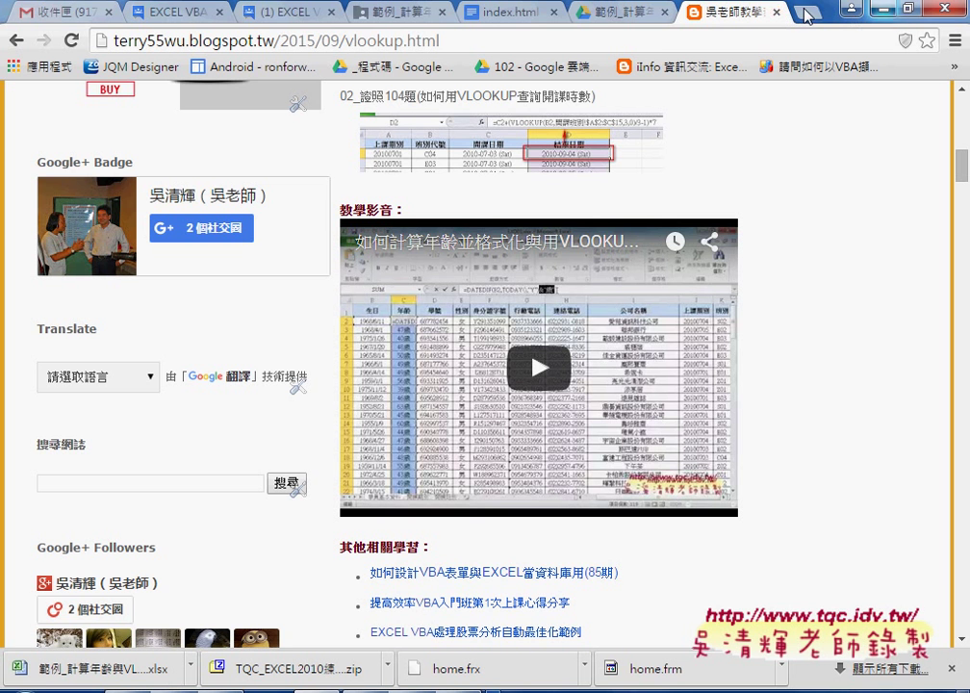
Set aside the VLOOKUP workbook and open the AND sheet of 02邏輯函數.xls via the IF tab.
click(880, 6)
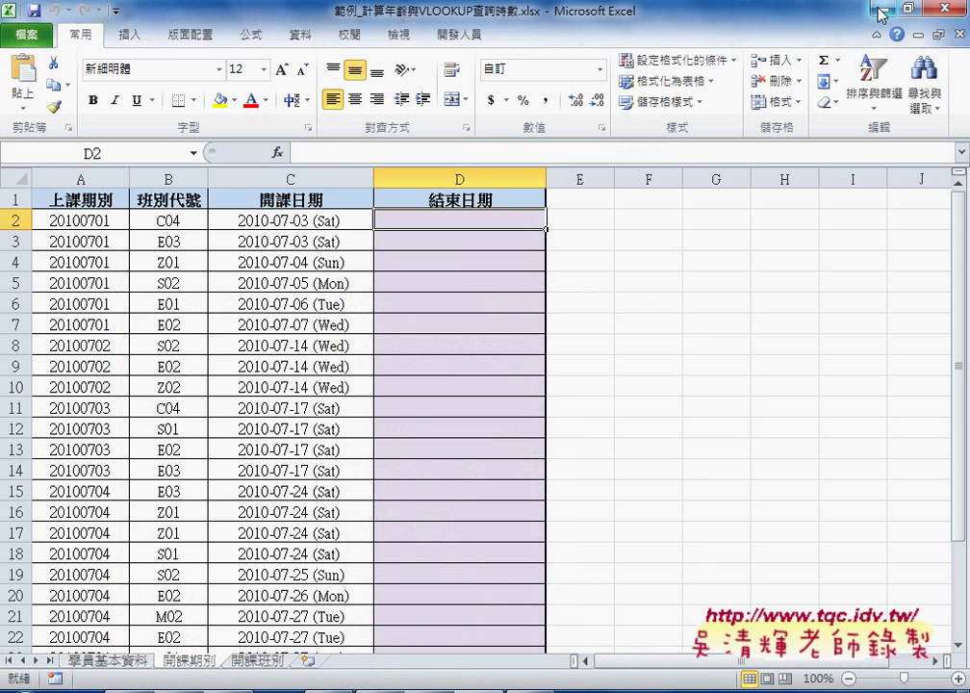
click(880, 7)
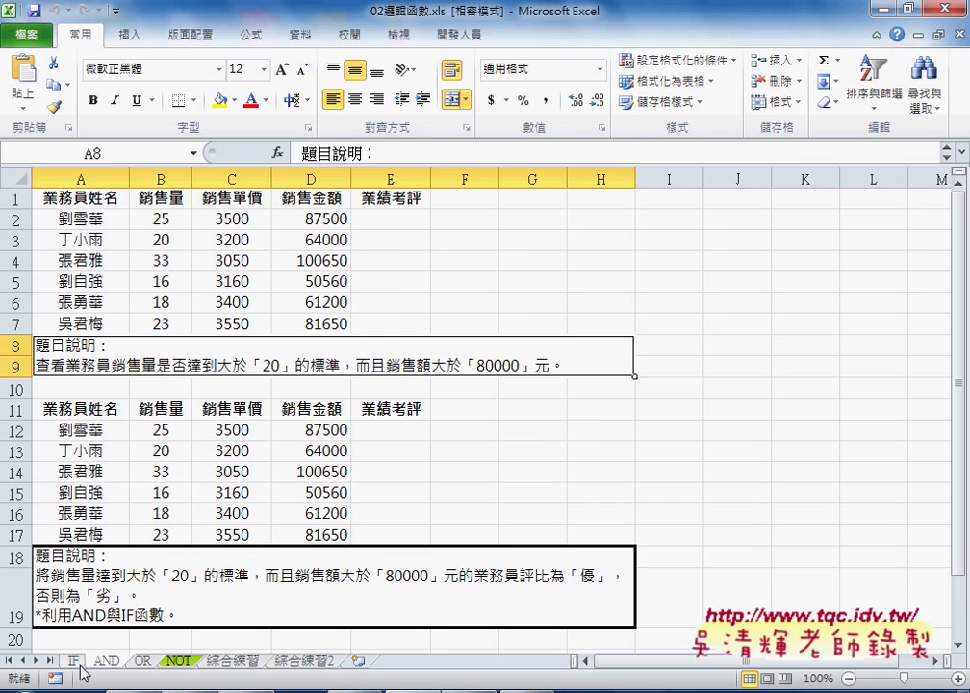
click(72, 661)
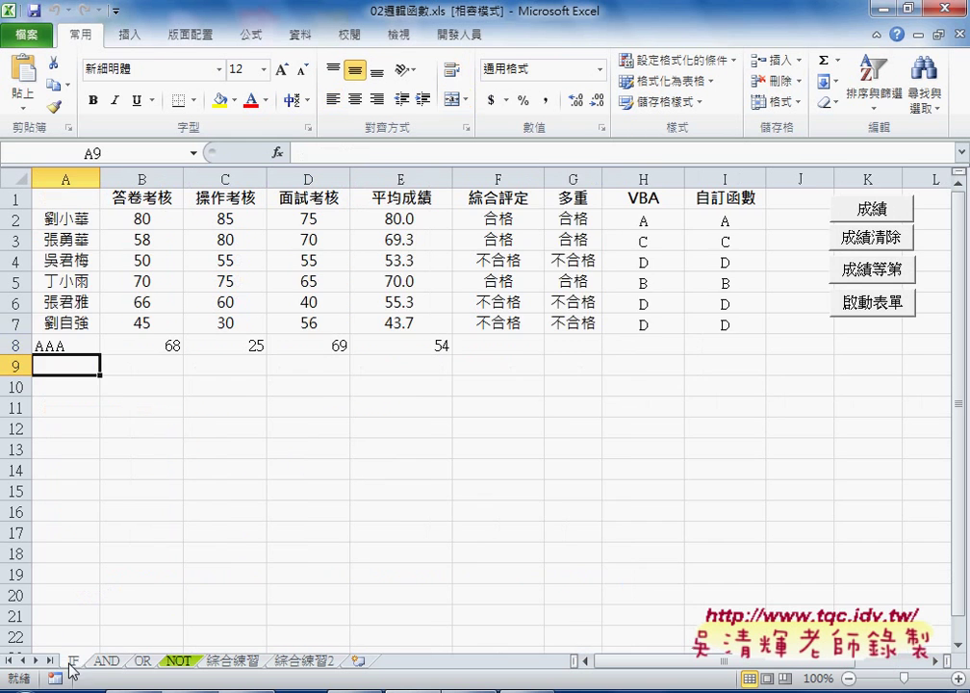
click(104, 662)
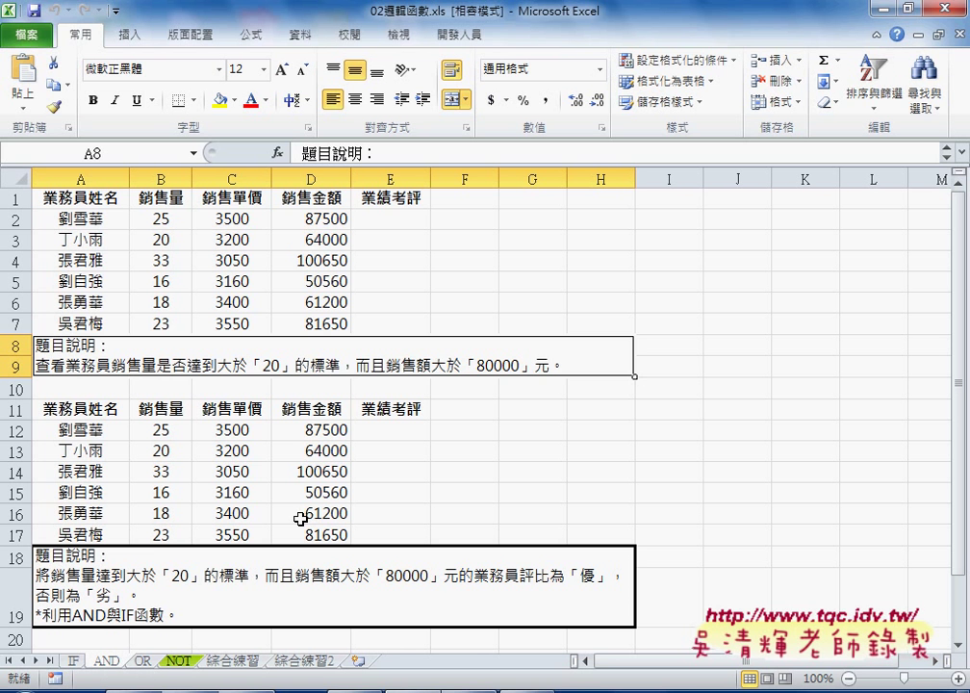
click(403, 222)
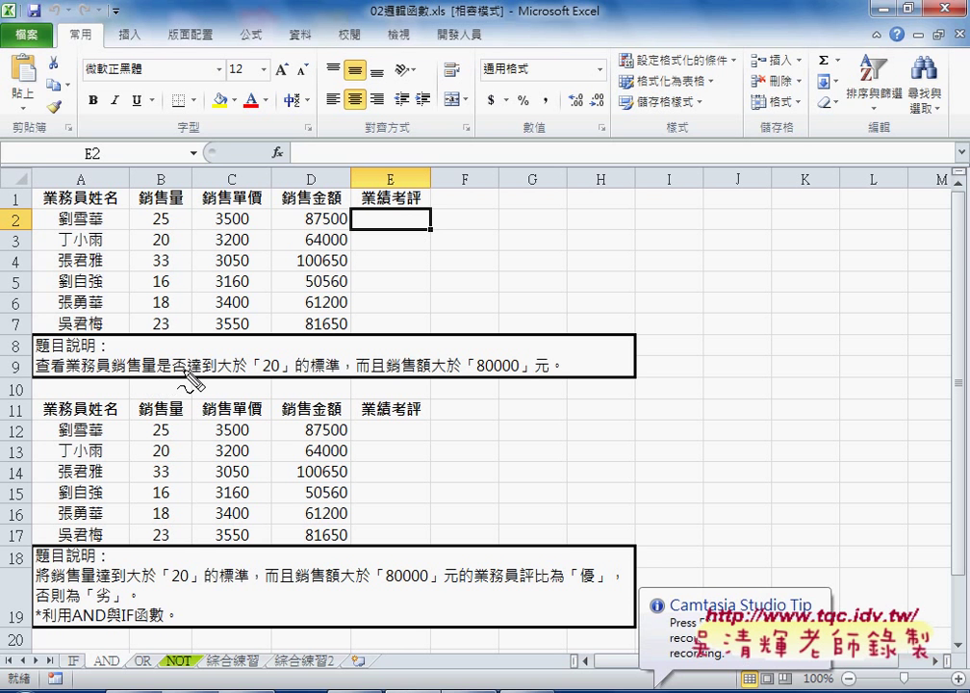
drag(113, 374, 150, 375)
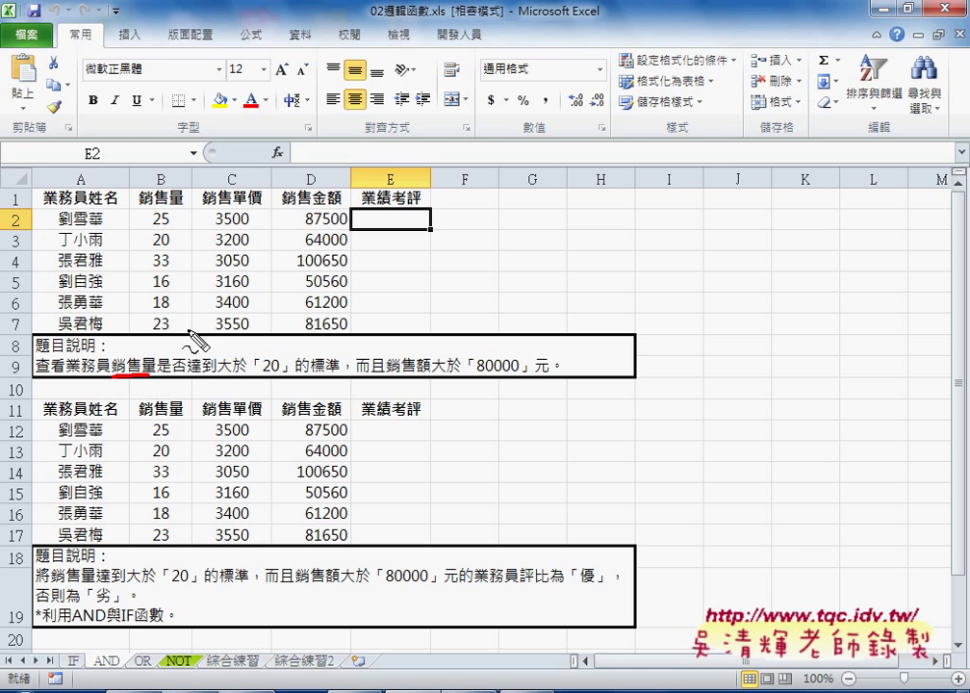
drag(139, 205, 183, 202)
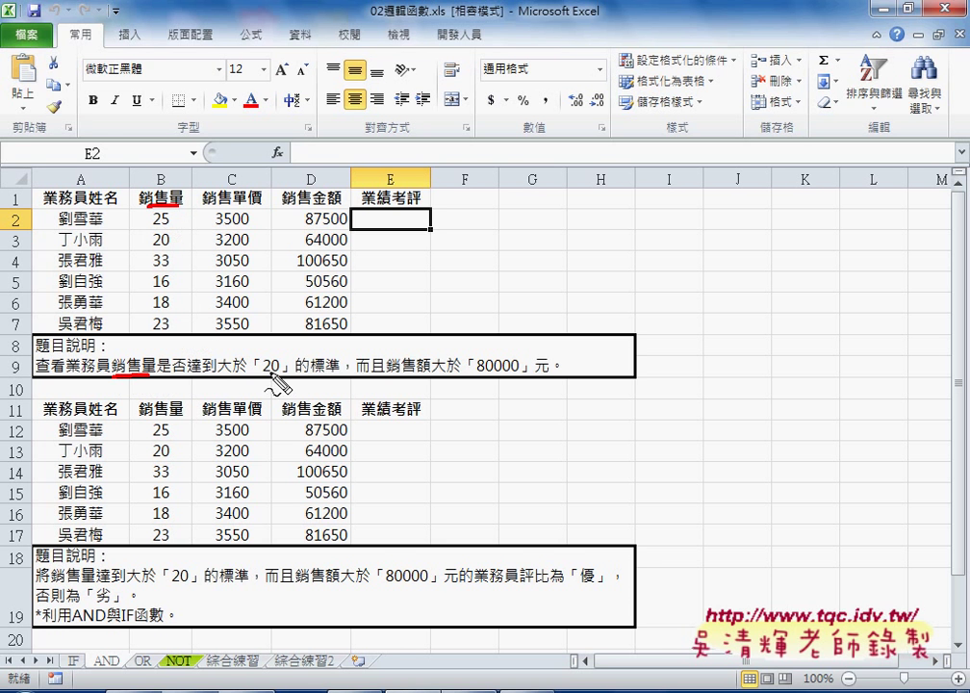
drag(252, 370, 273, 381)
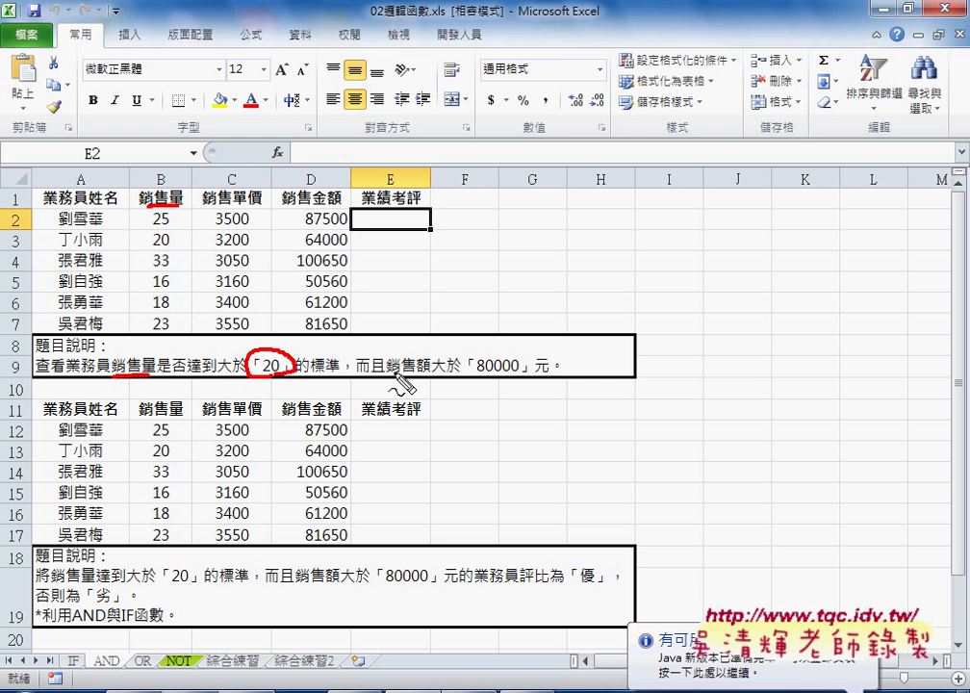
drag(388, 373, 411, 374)
drag(300, 206, 322, 205)
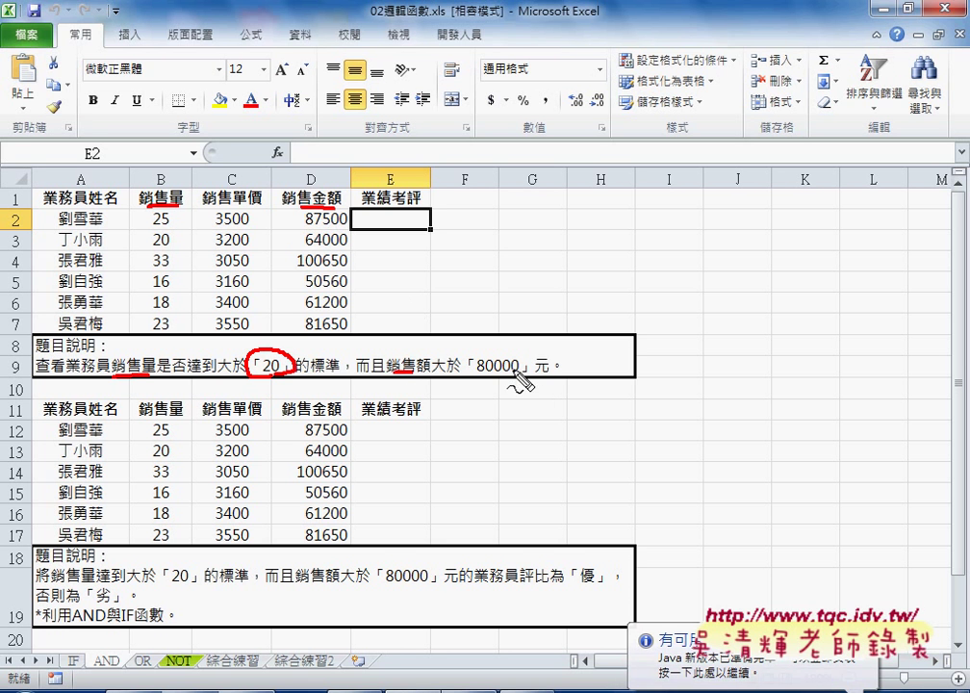
drag(519, 359, 511, 354)
drag(281, 332, 294, 335)
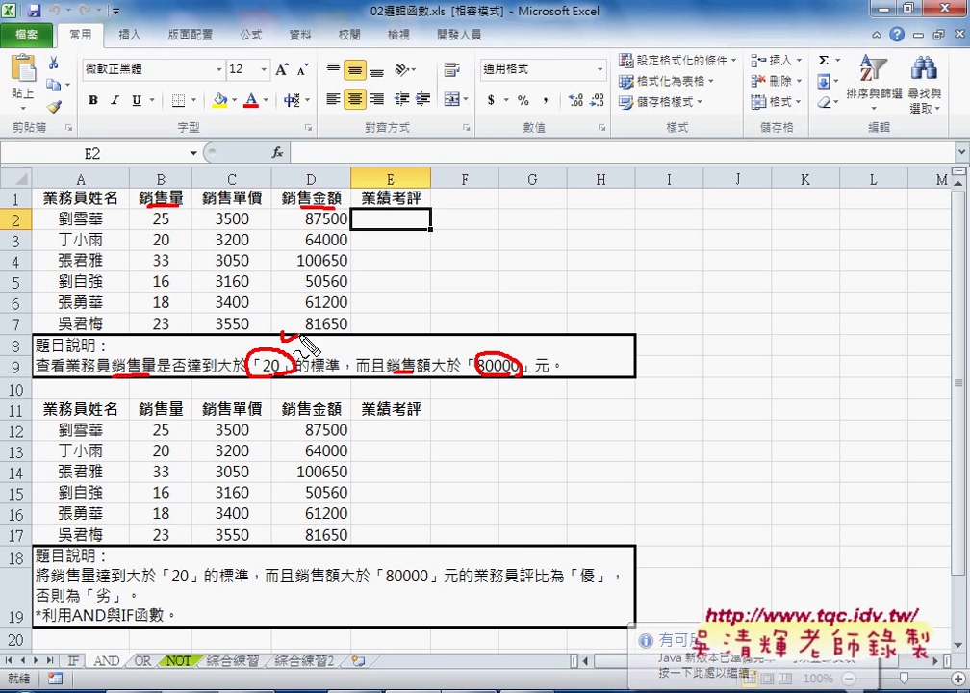
drag(497, 335, 514, 335)
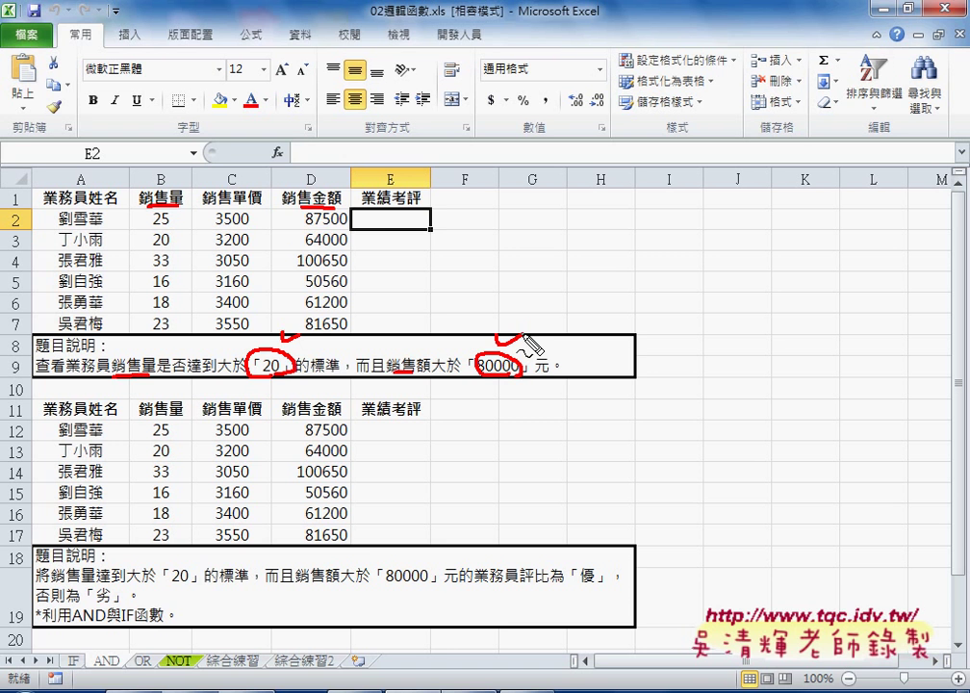
key(Escape)
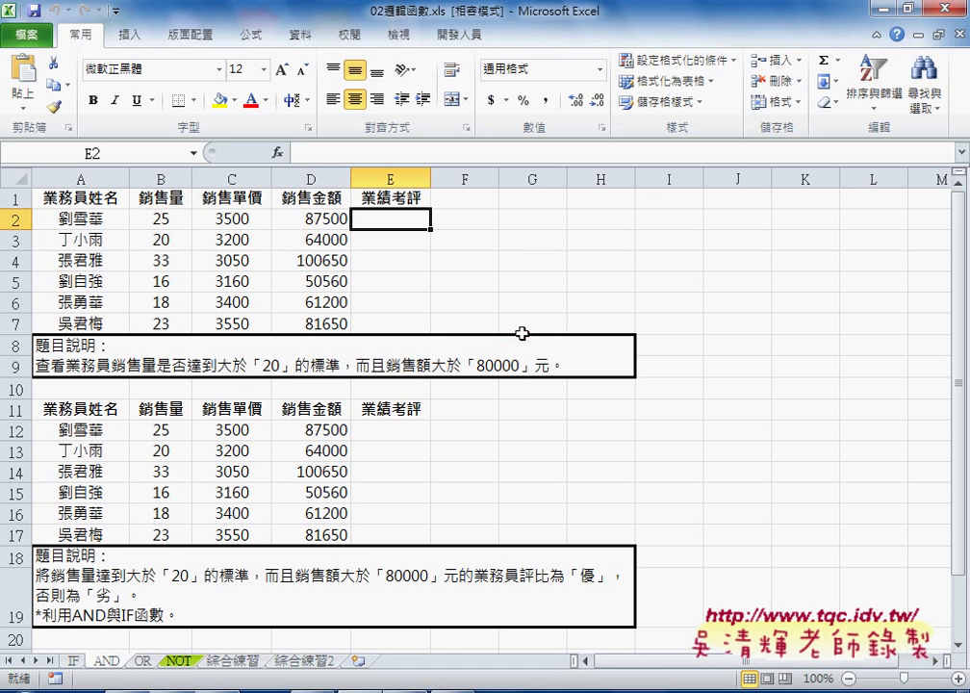